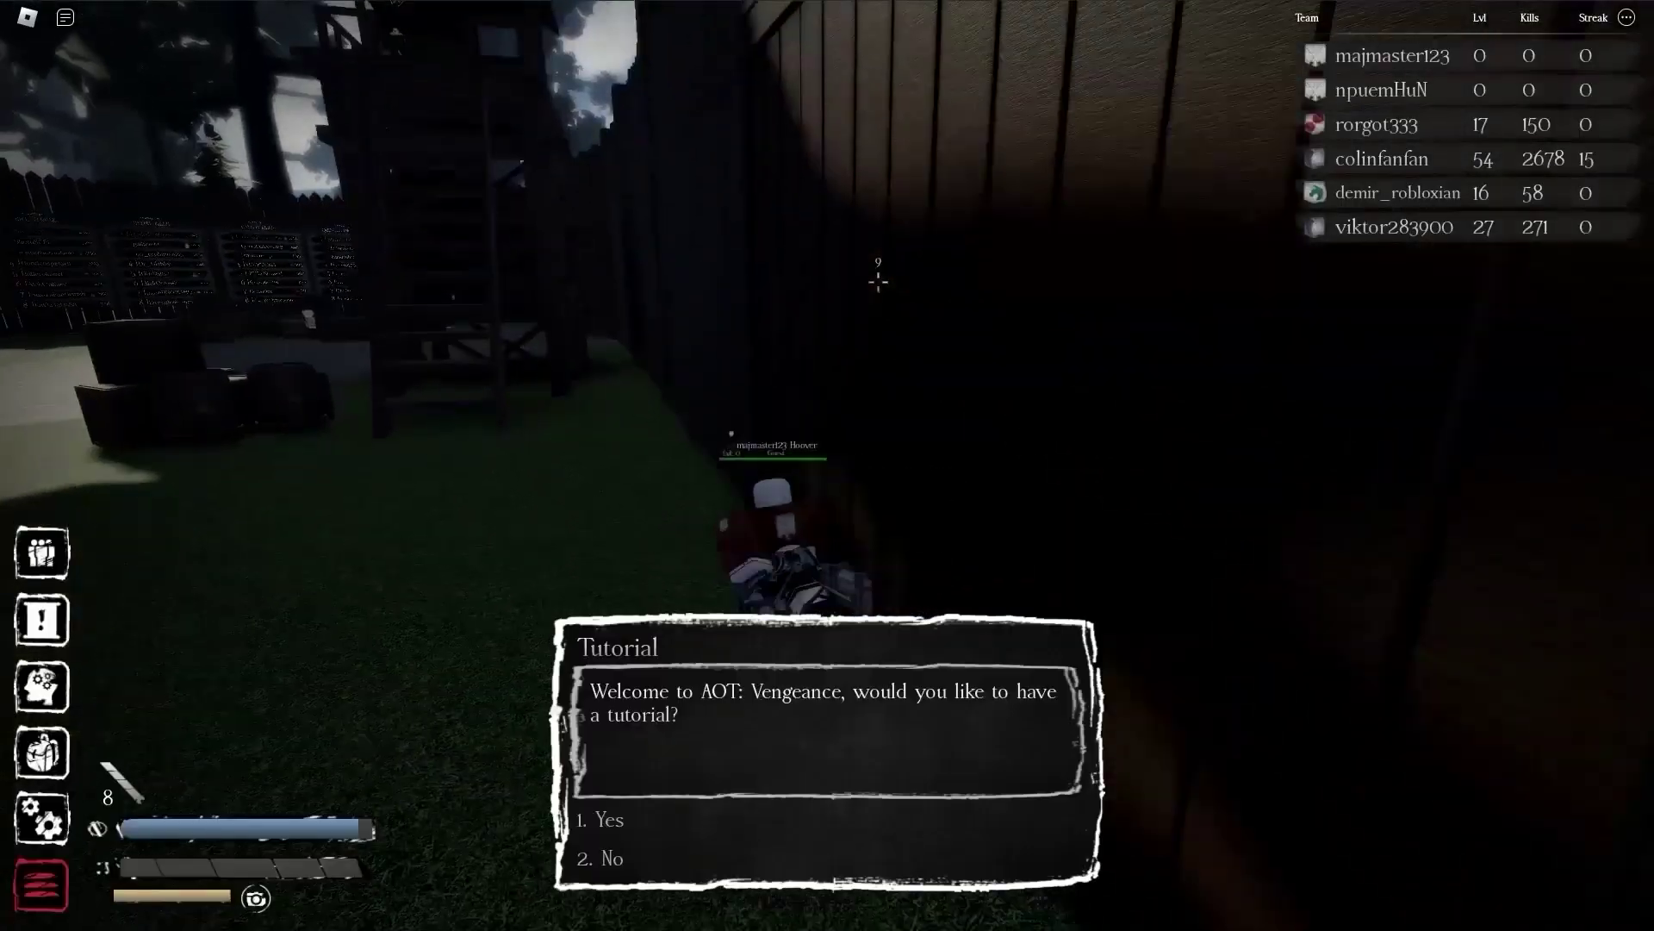
Step: Walk onto the grass, then browse the side menu's Settings, Update Info and Store pages
key("w")
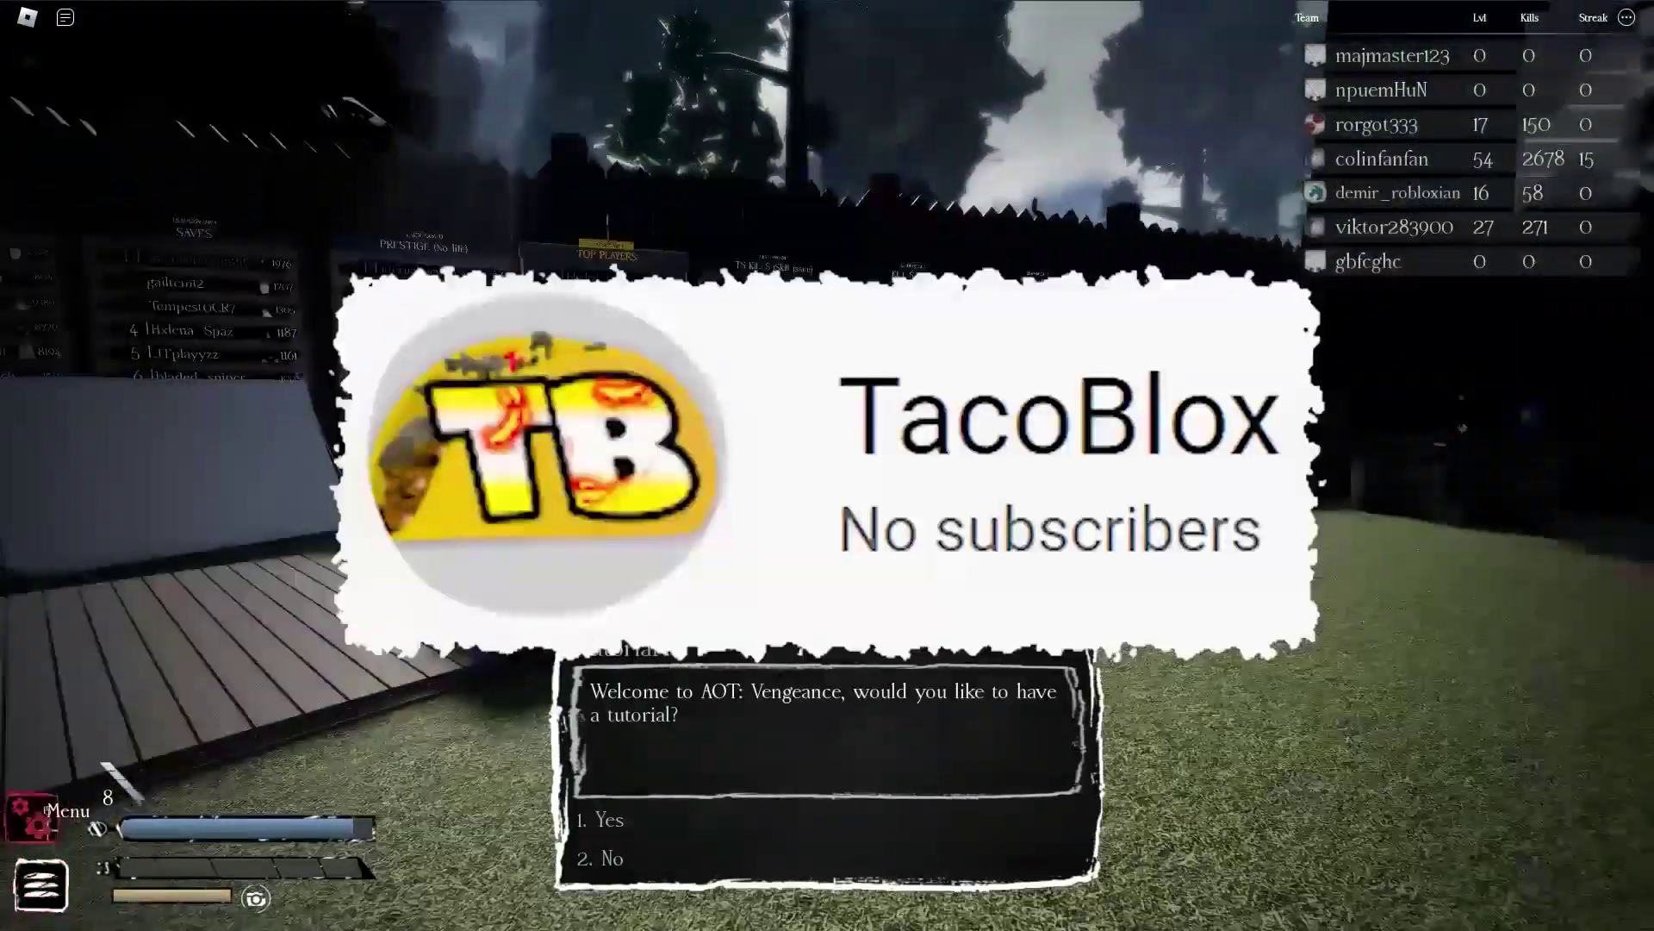
left_click(41, 885)
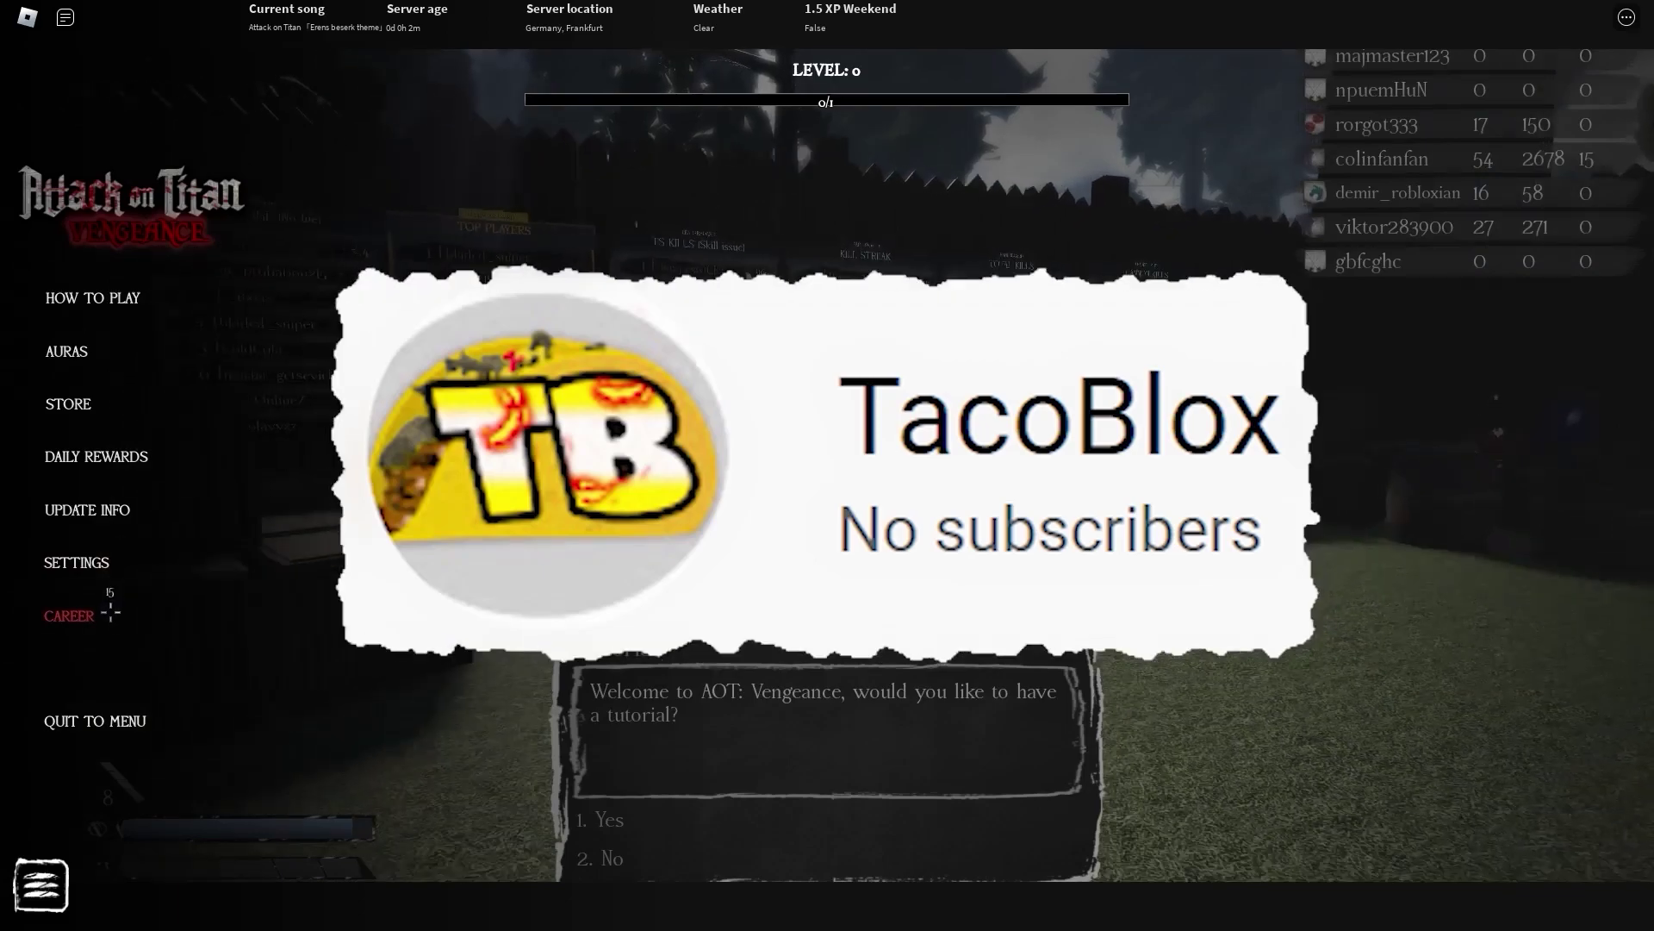
left_click(91, 565)
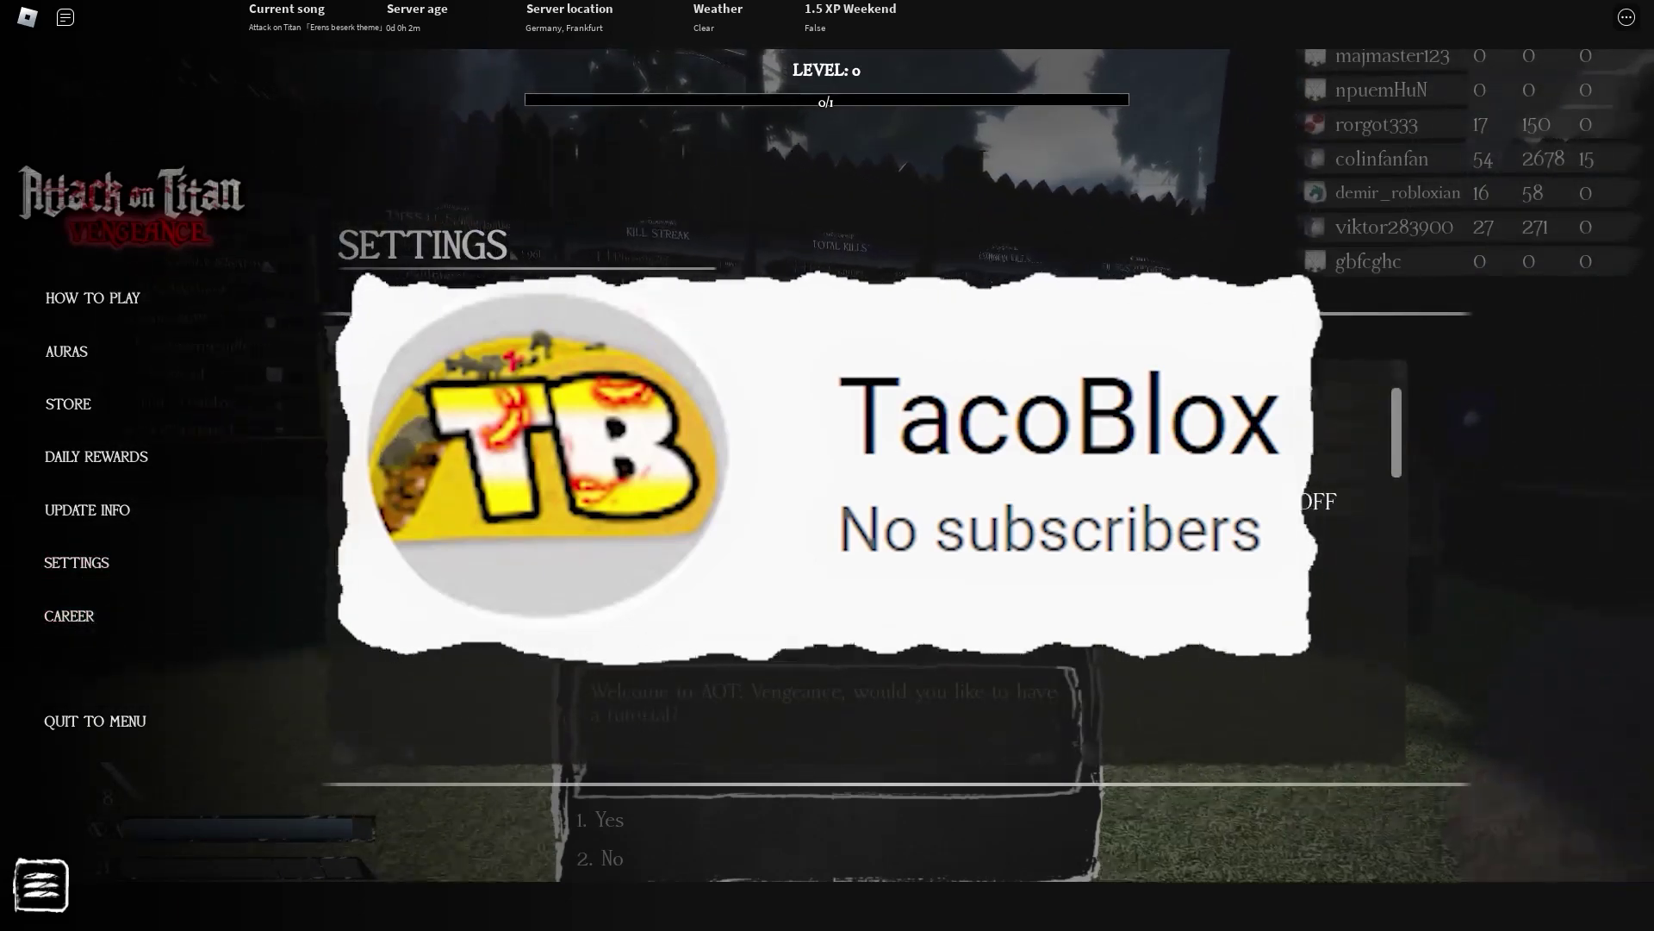
scroll(546, 517, "down", 2)
scroll(535, 462, "down", 3)
scroll(536, 462, "down", 2)
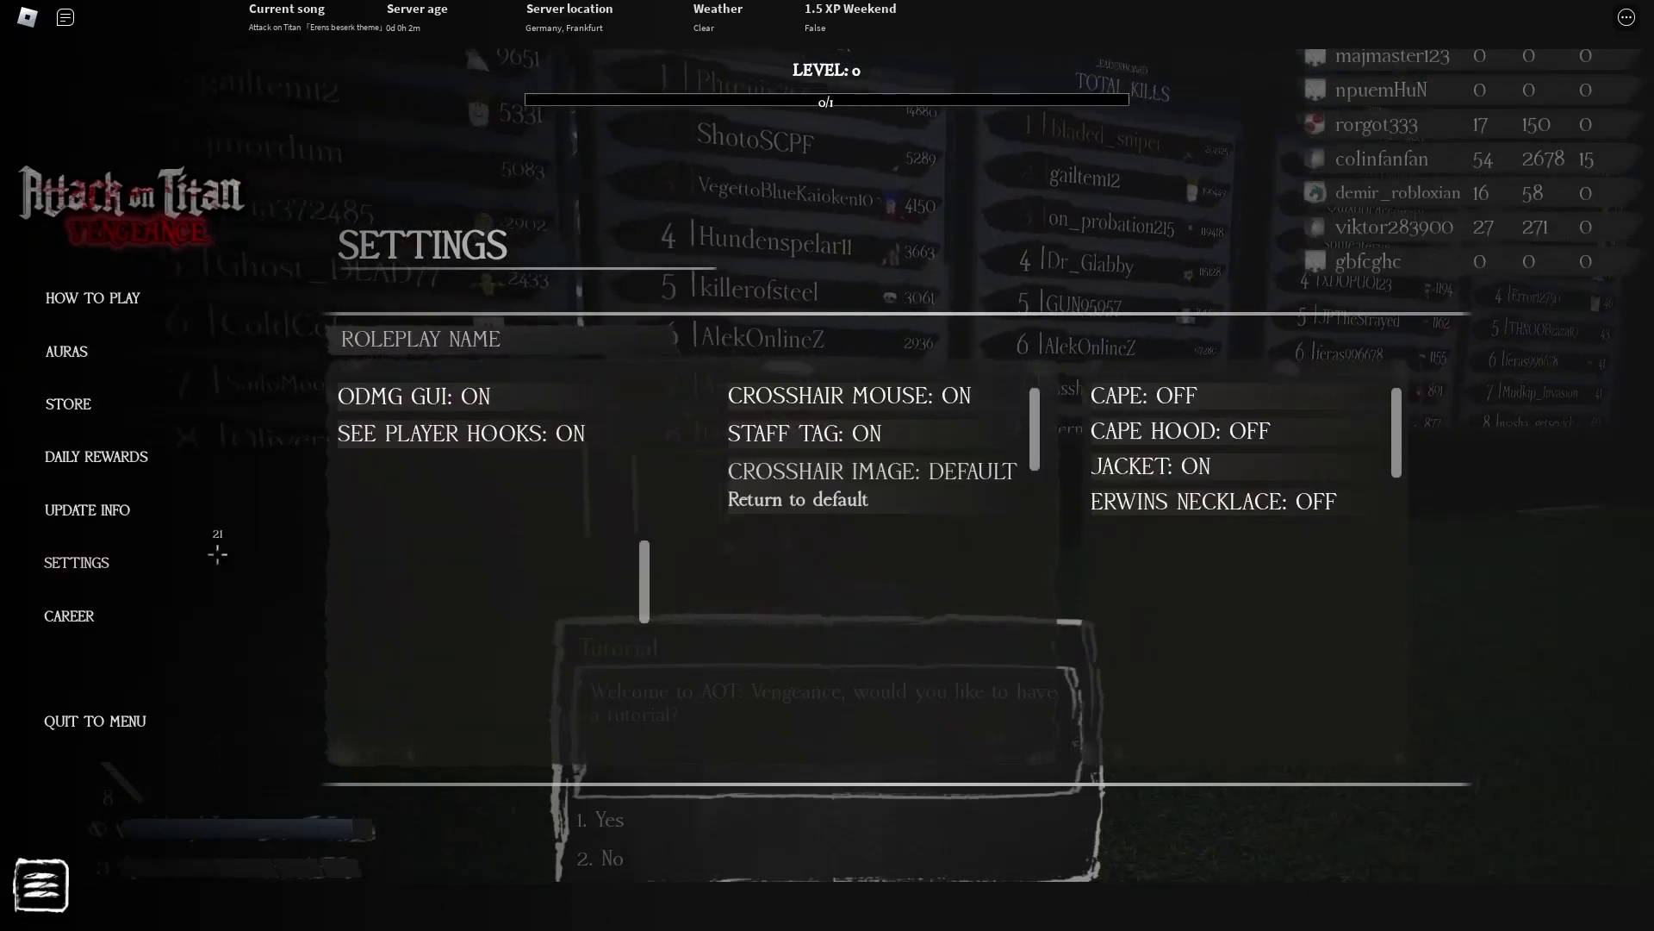
left_click(87, 510)
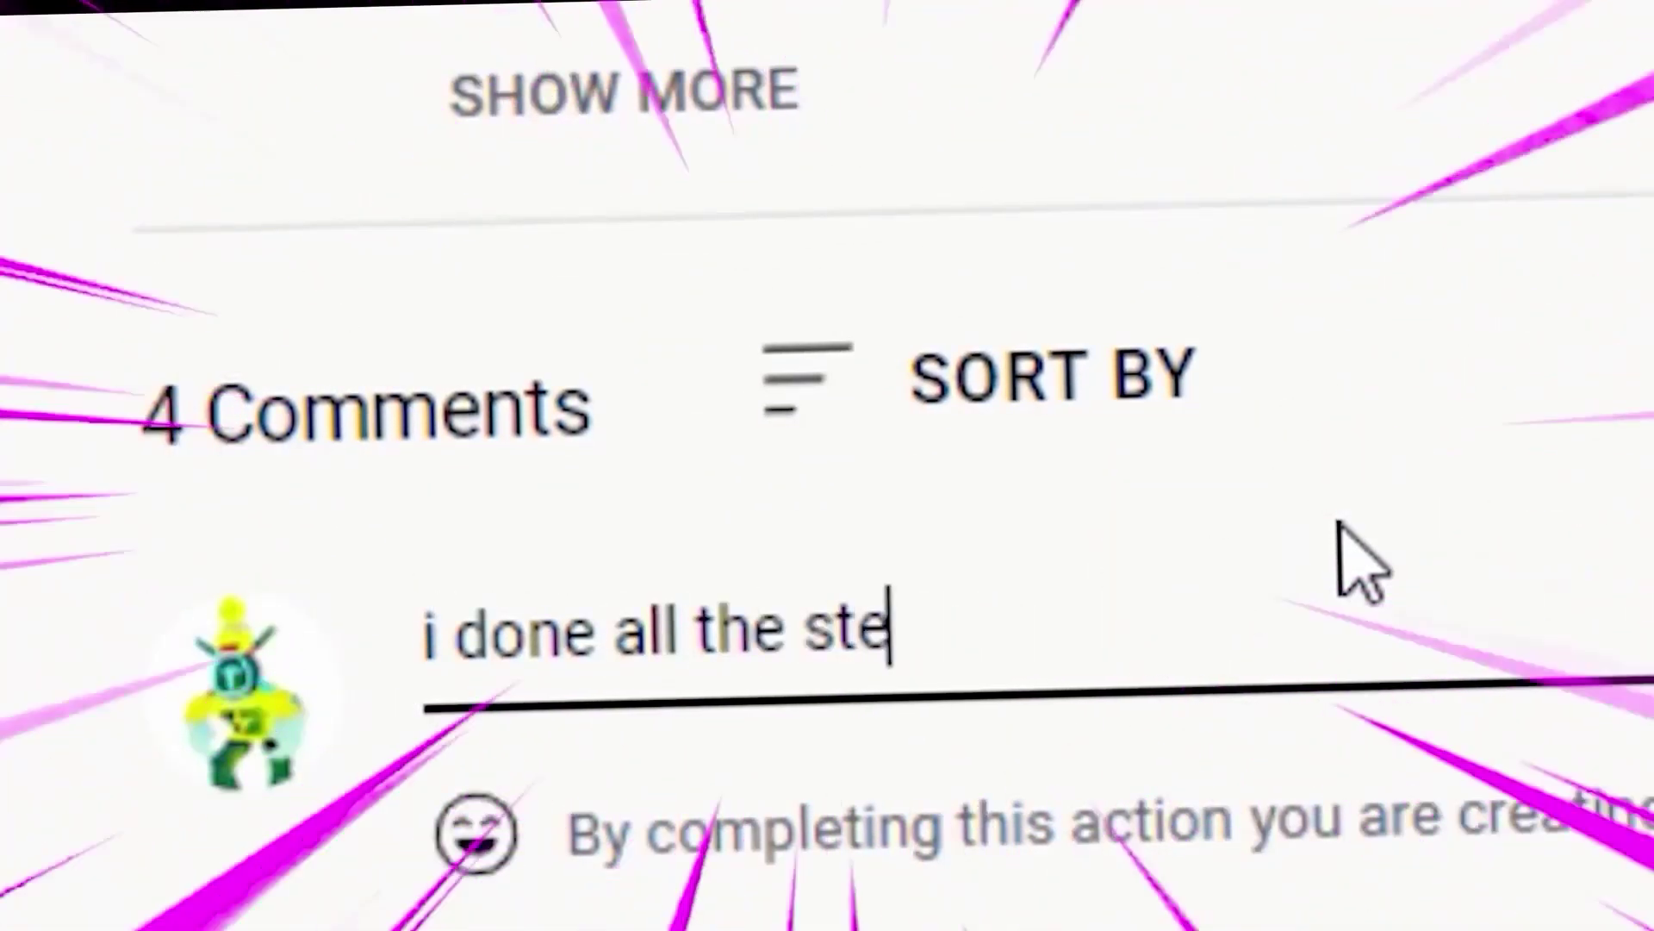
type("ps RedTrite")
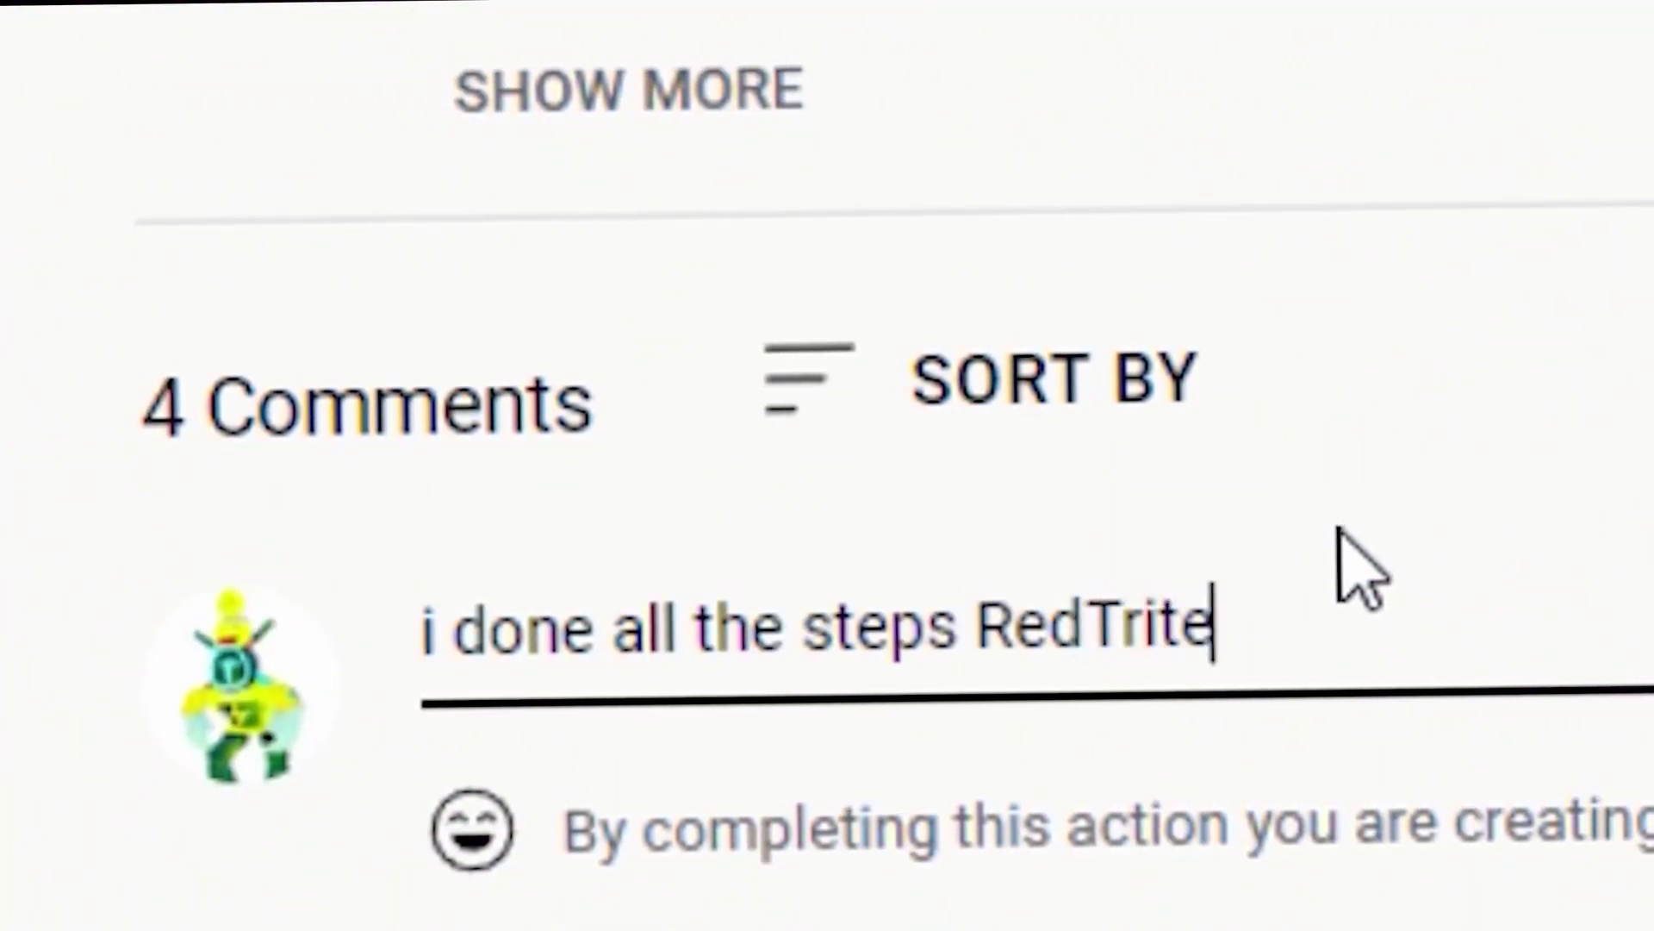
type("M")
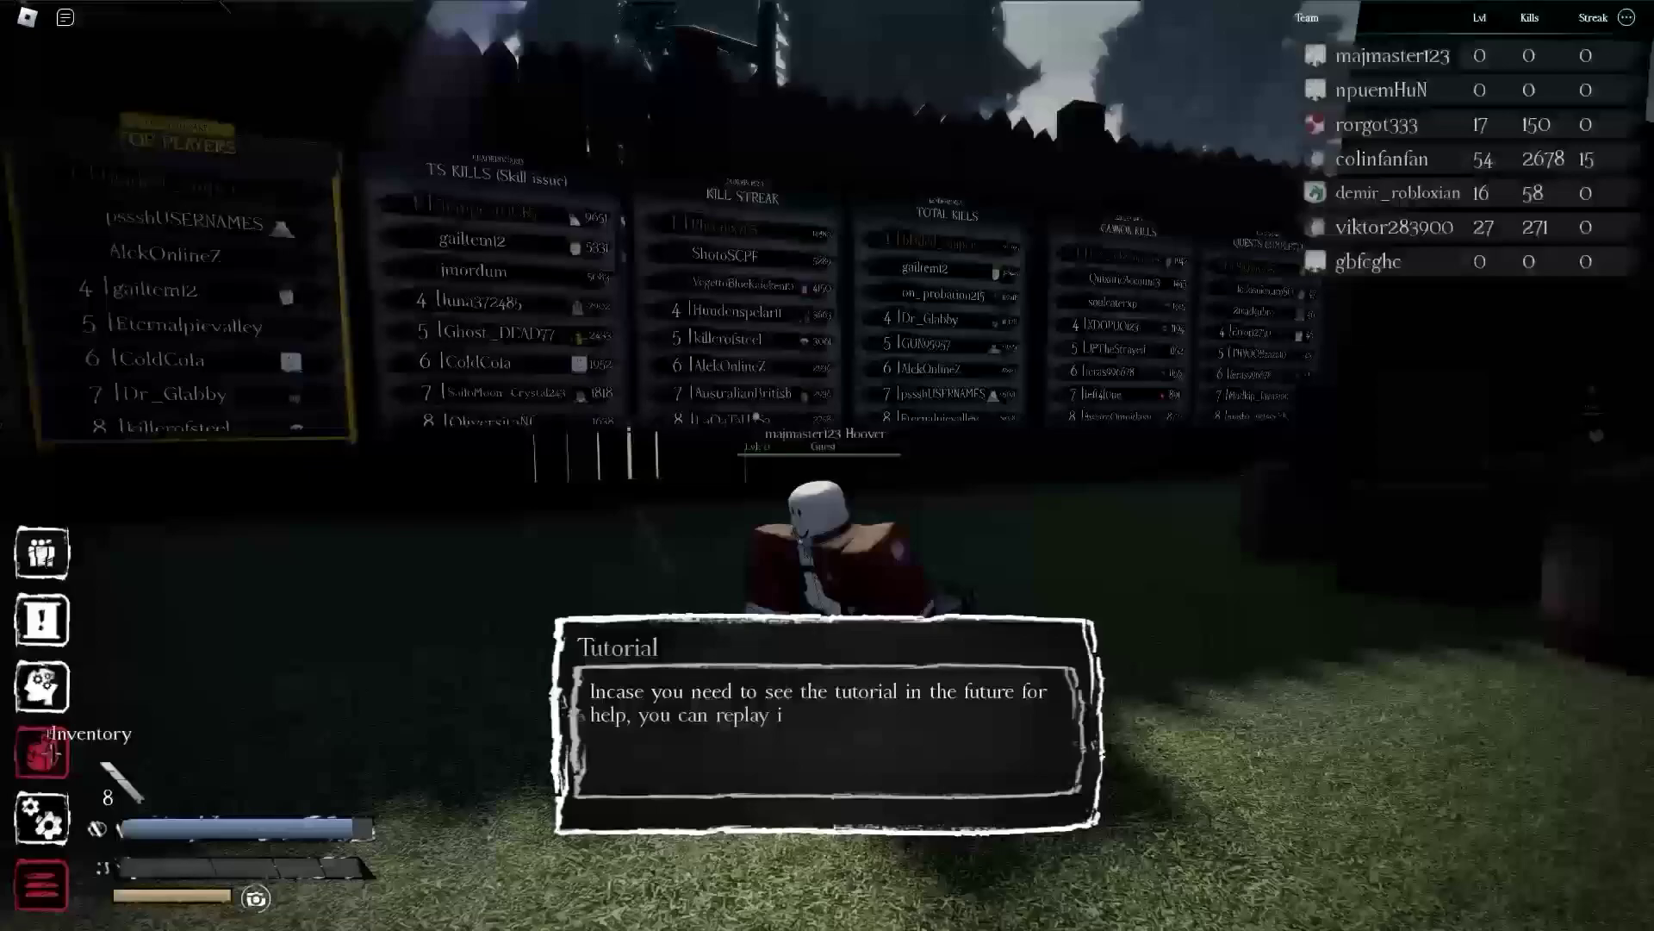
left_click(104, 765)
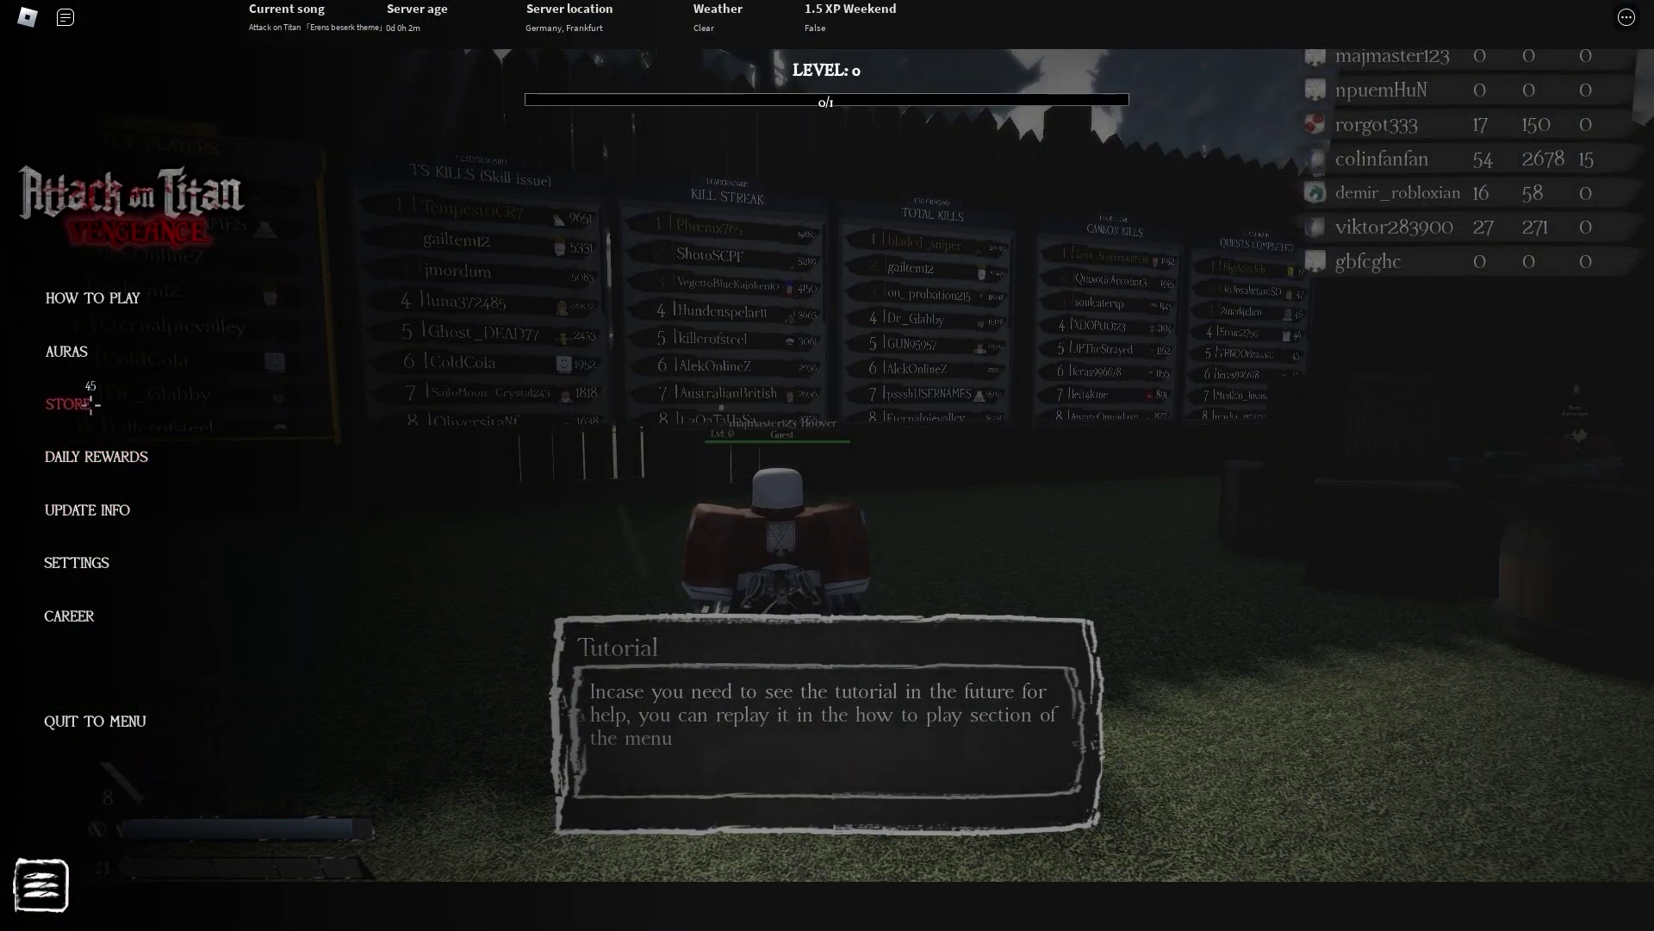
left_click(55, 403)
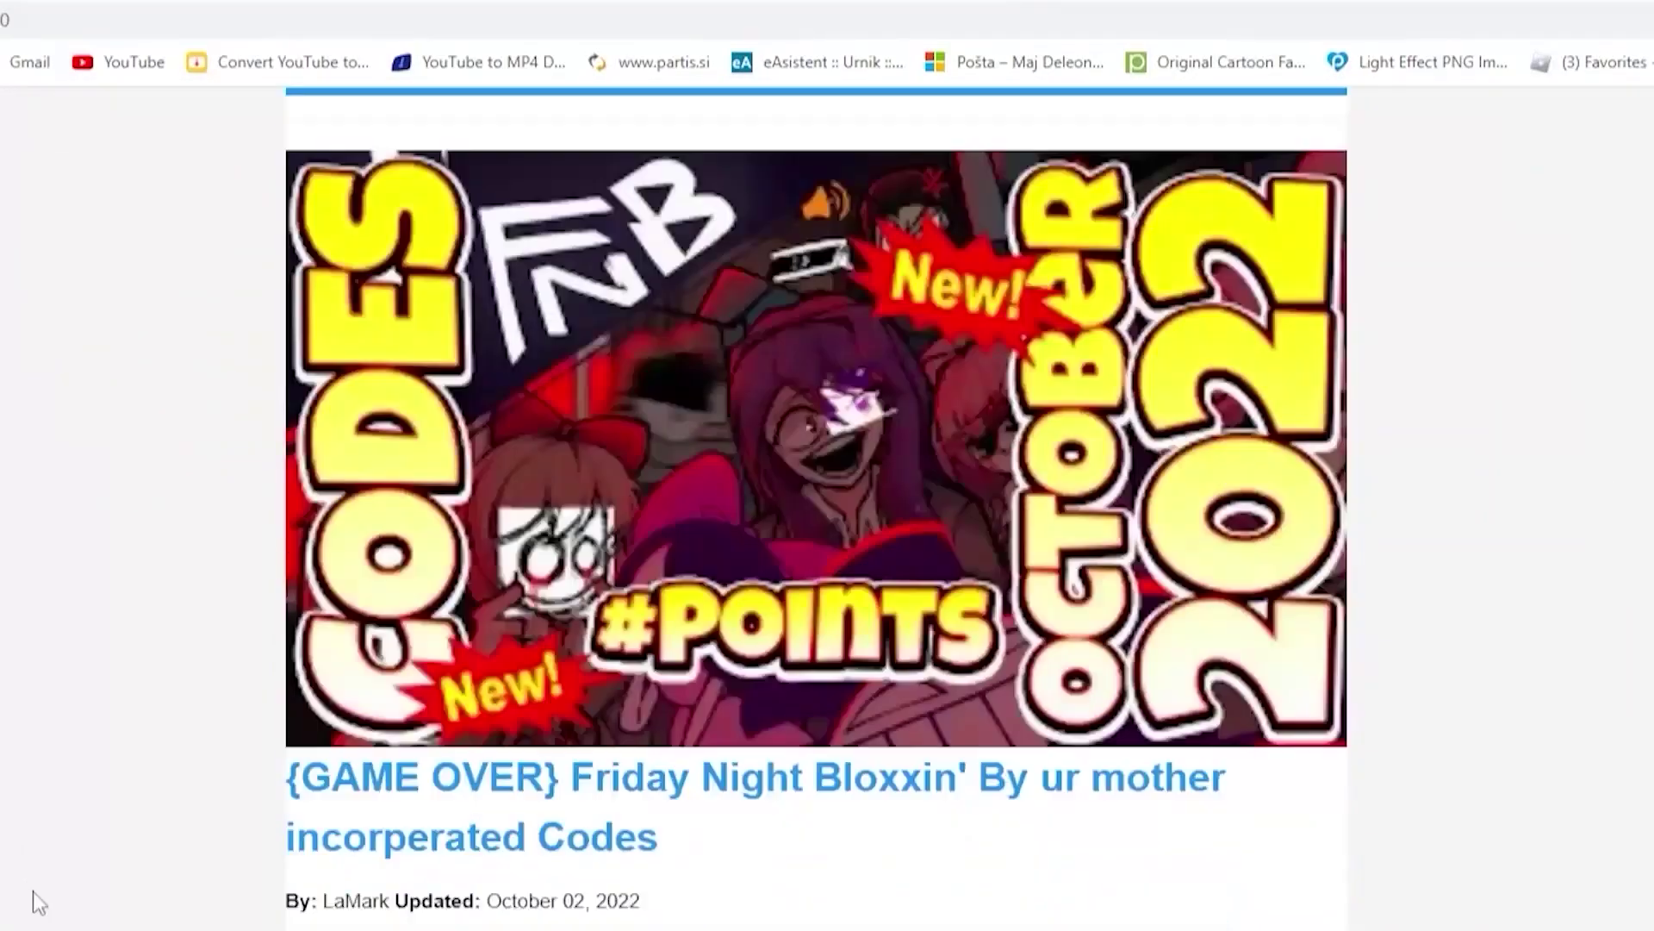
scroll(30, 897, "down", 5)
scroll(30, 897, "down", 5)
scroll(35, 902, "down", 5)
scroll(39, 908, "up", 8)
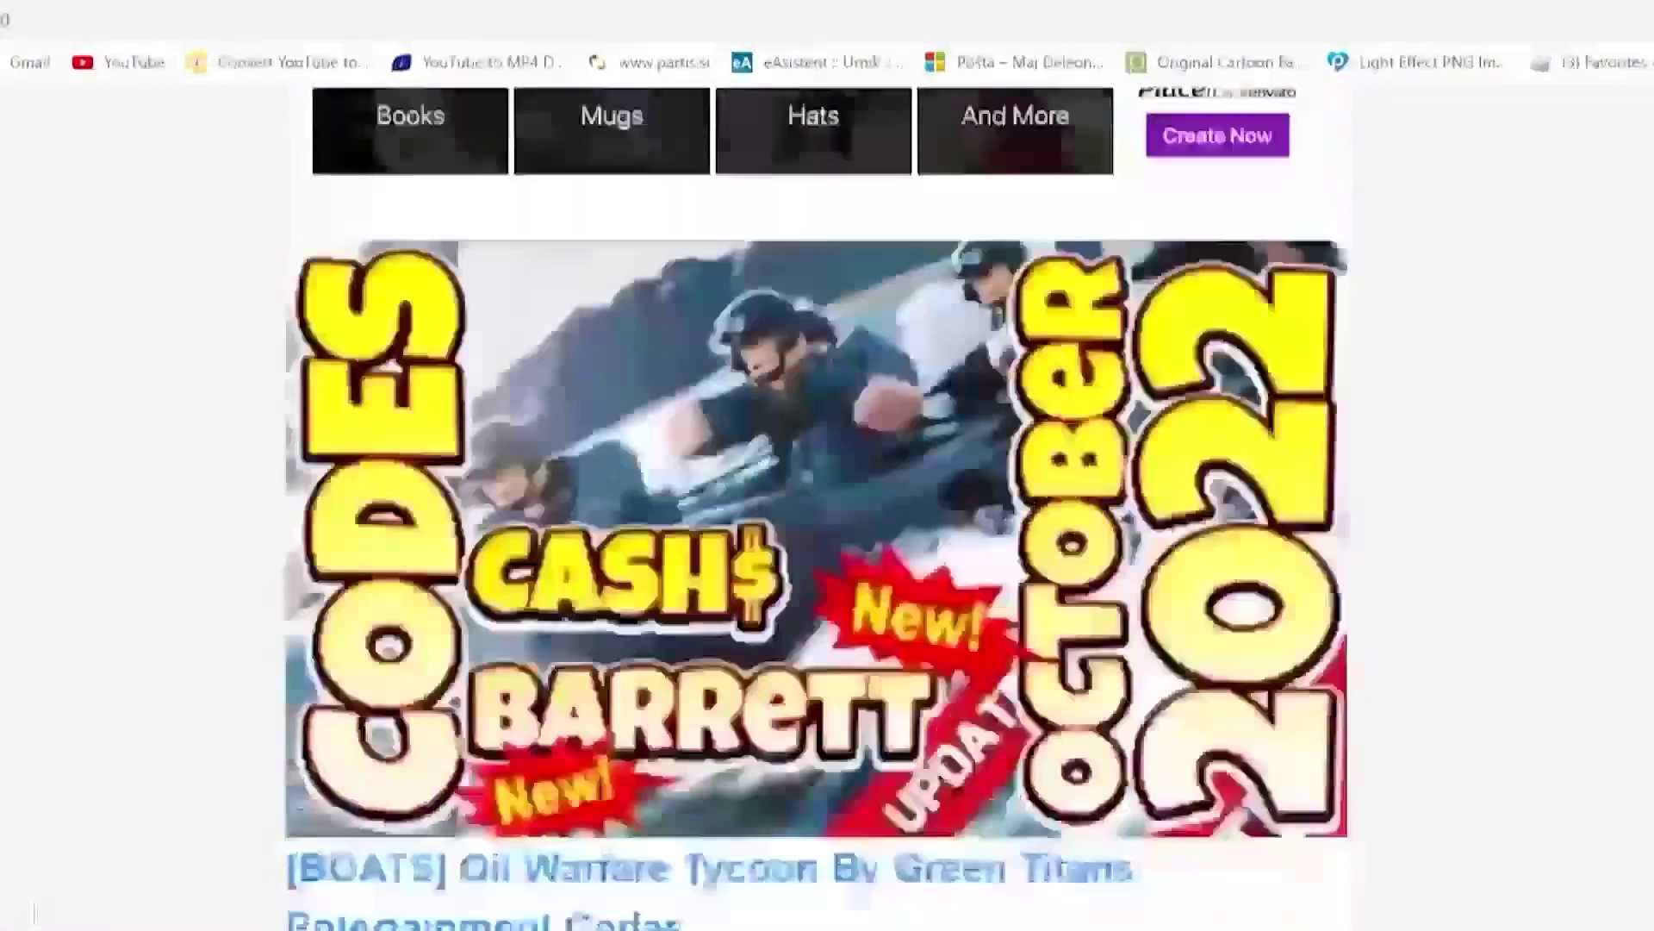
scroll(63, 888, "down", 5)
scroll(64, 887, "up", 2)
scroll(473, 783, "up", 3)
scroll(711, 820, "down", 2)
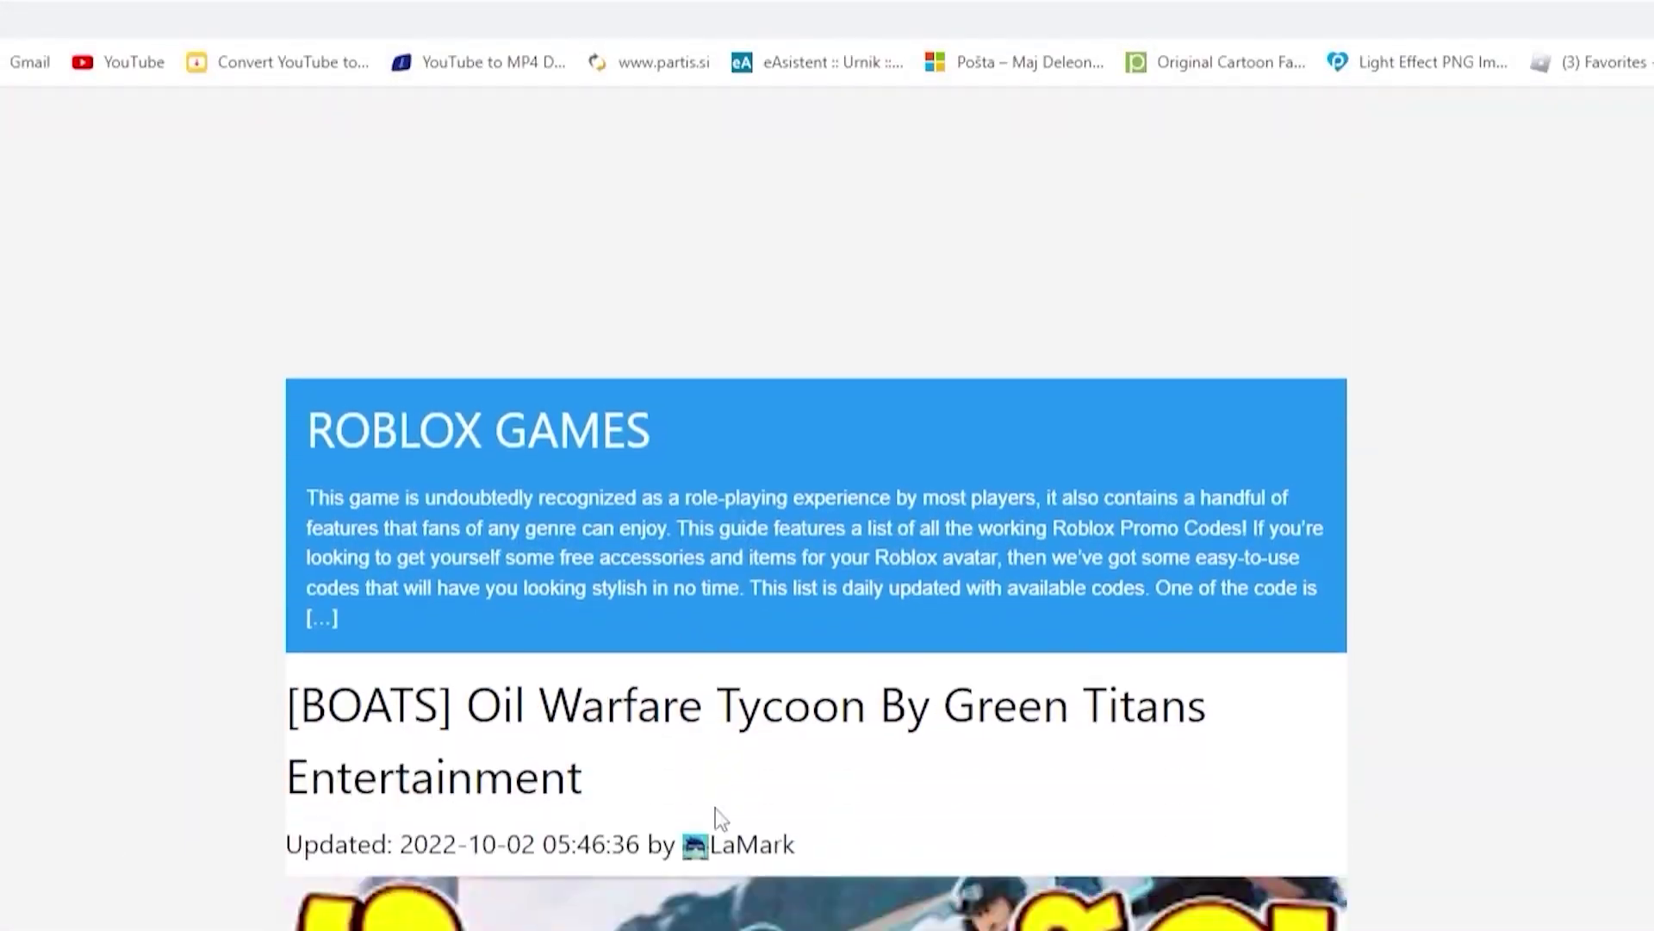
scroll(720, 720, "down", 5)
scroll(723, 712, "down", 4)
Step: Drag-select the working codes list on the codes website
left_click_drag(211, 274, 785, 499)
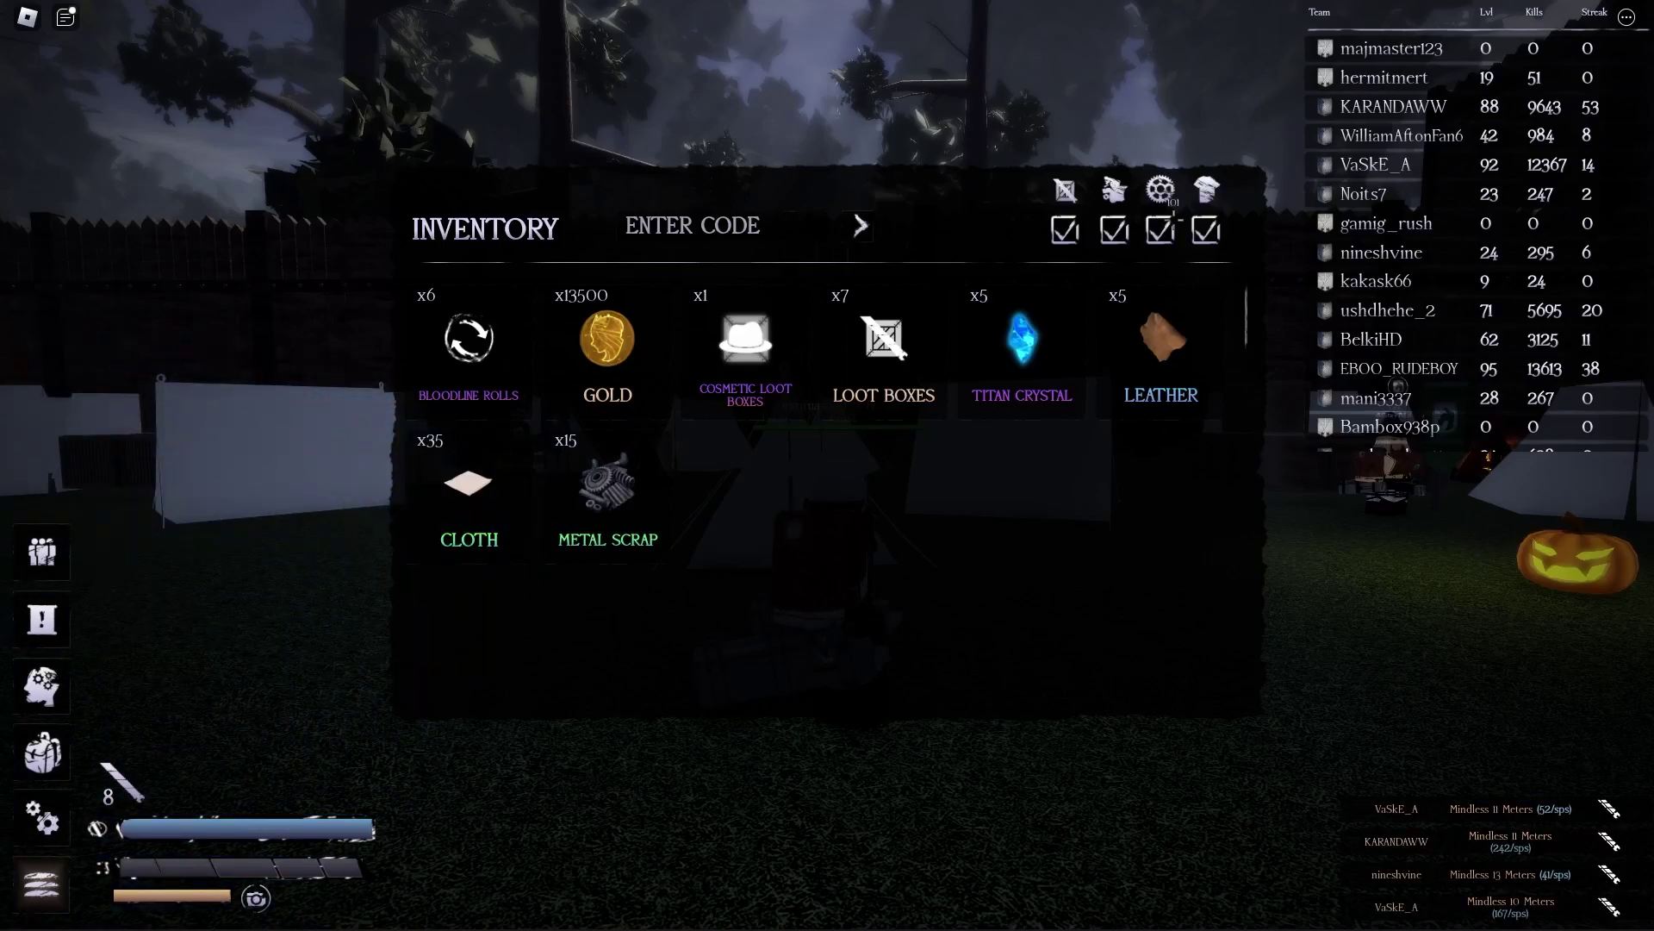
Step: Redeem the FinalEpisode! code, then clear the code field for the next code
left_click(705, 228)
type("GoodbyeAOT!")
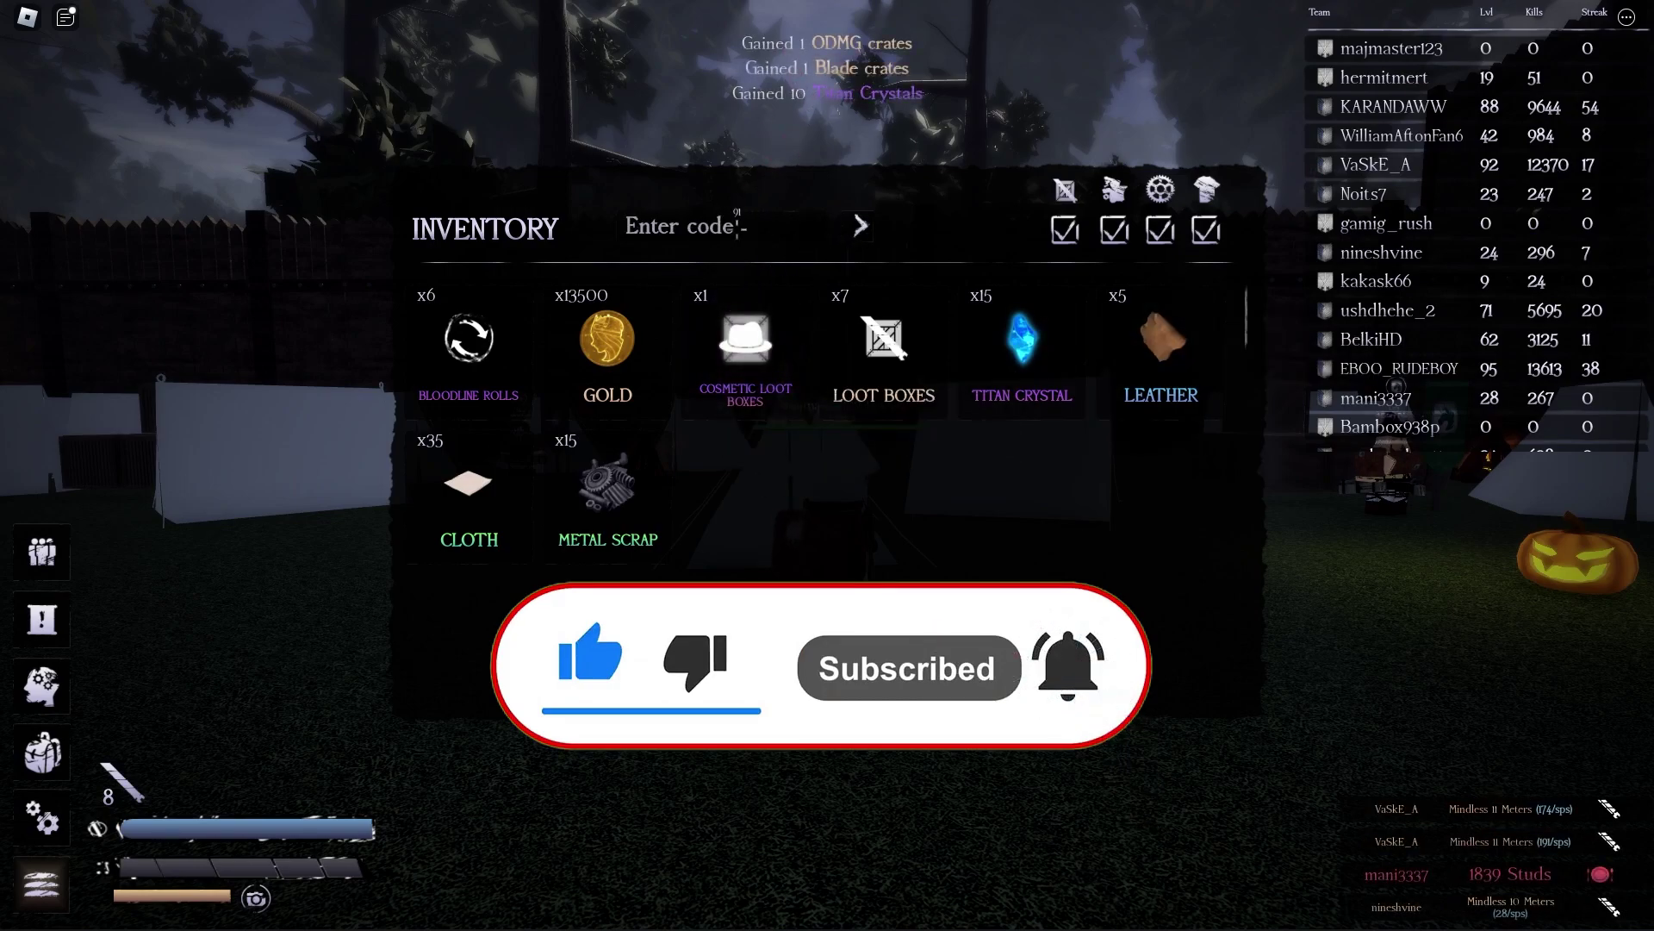
type("FinalEpisode!")
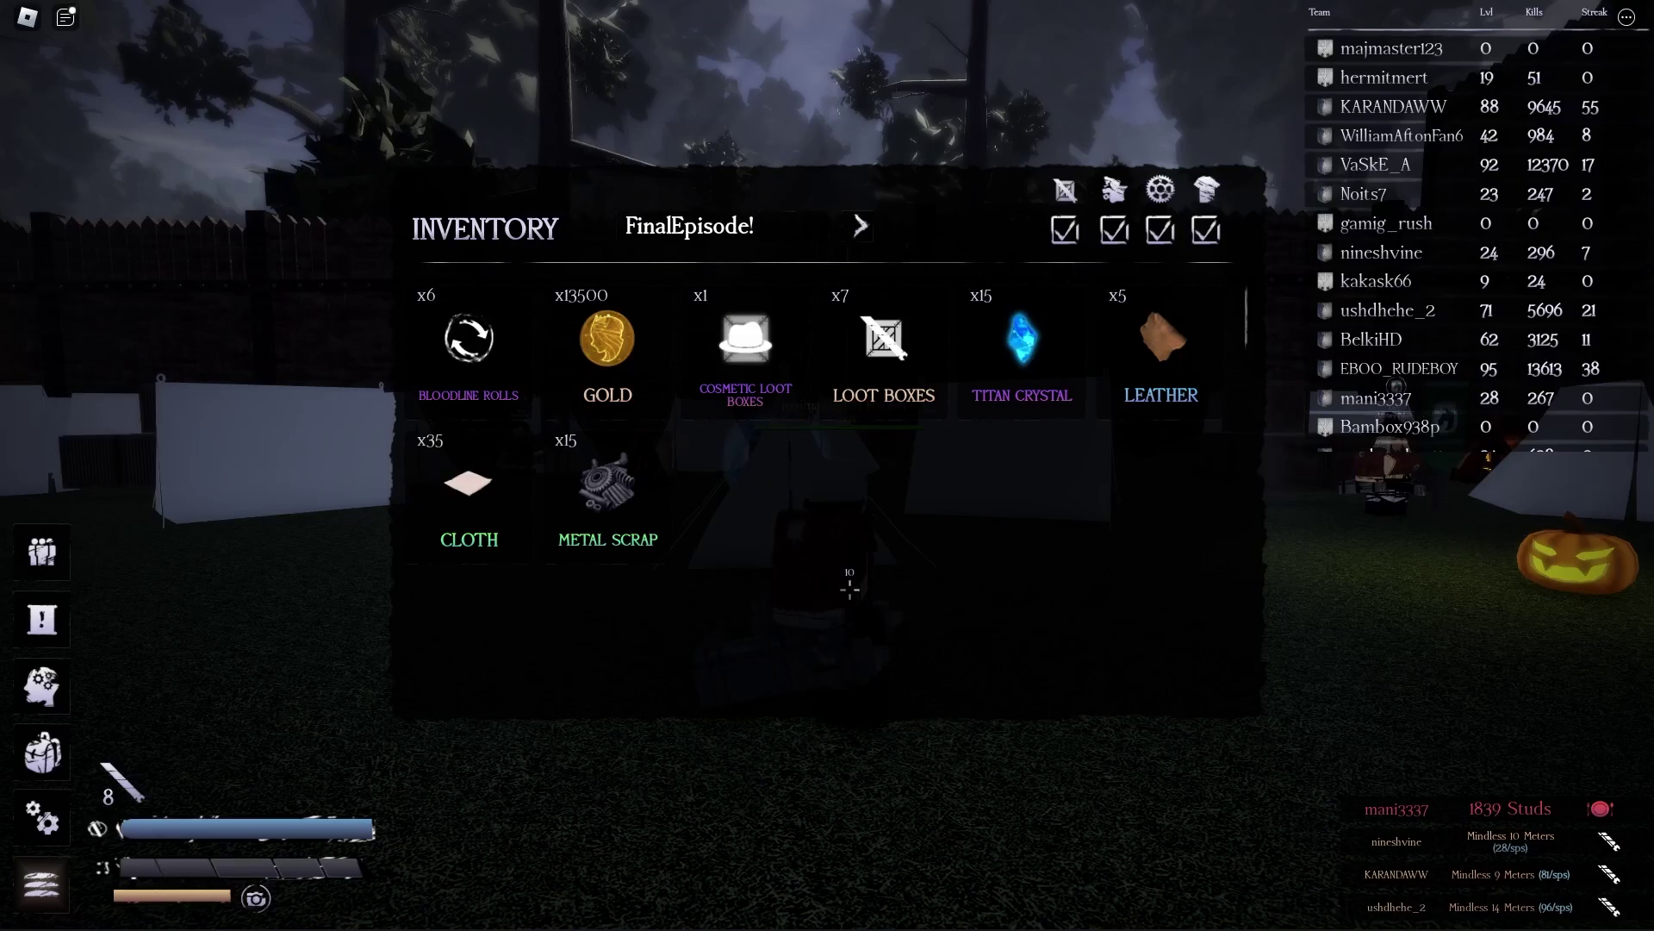
left_click(860, 227)
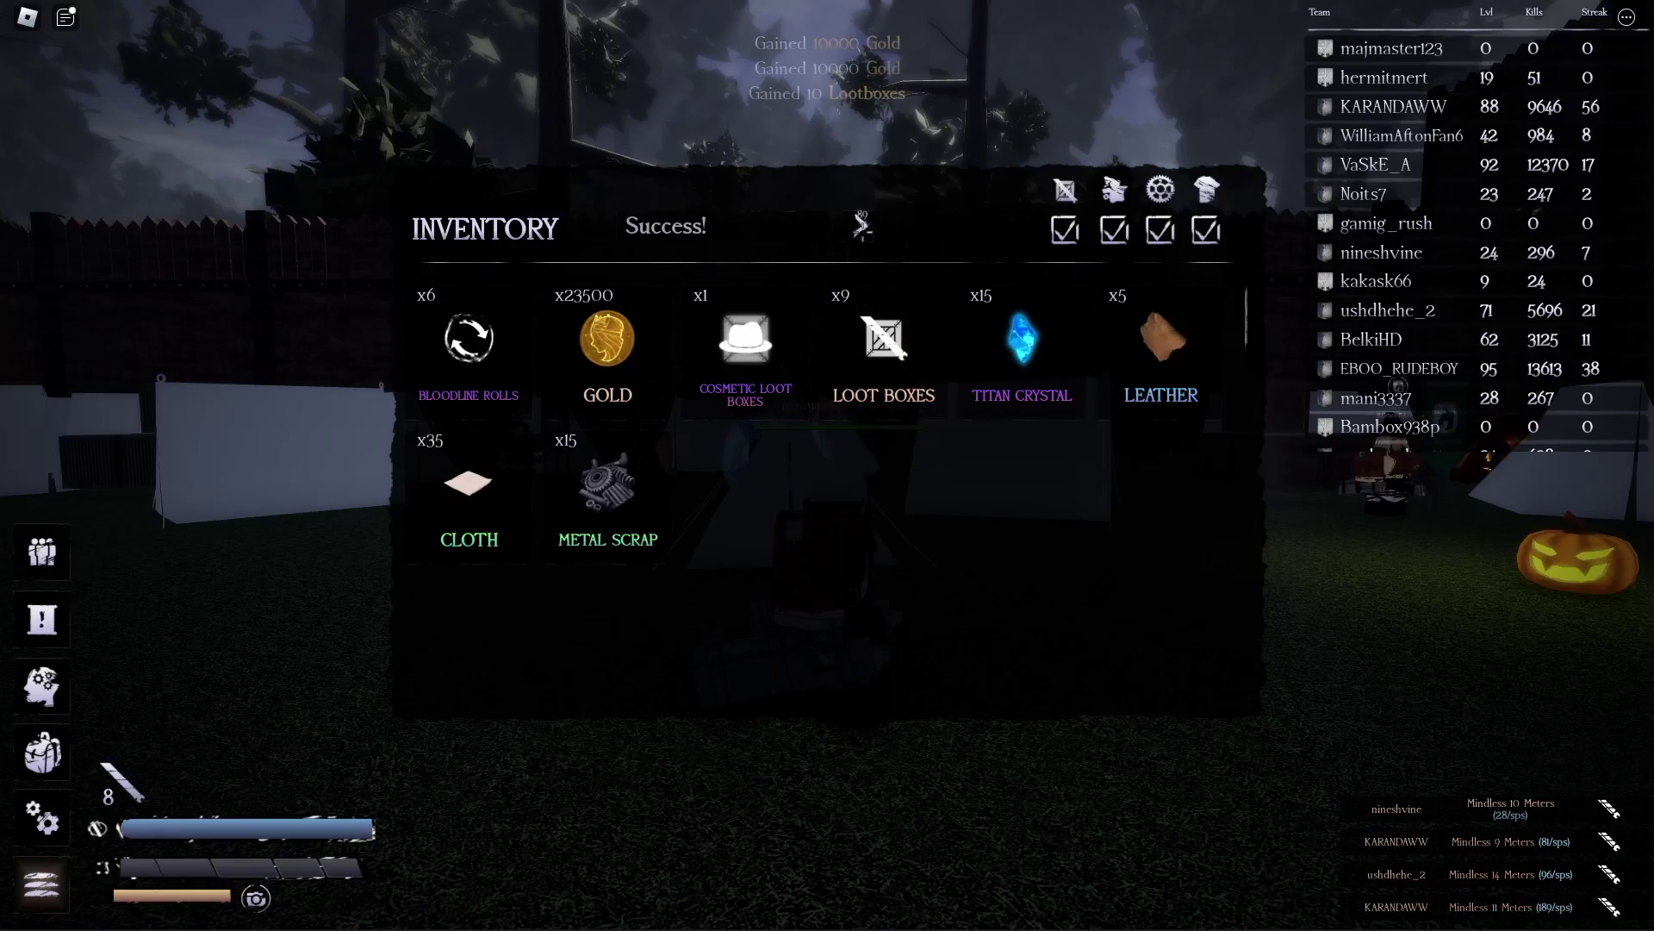
left_click(729, 229)
key("ctrl+v")
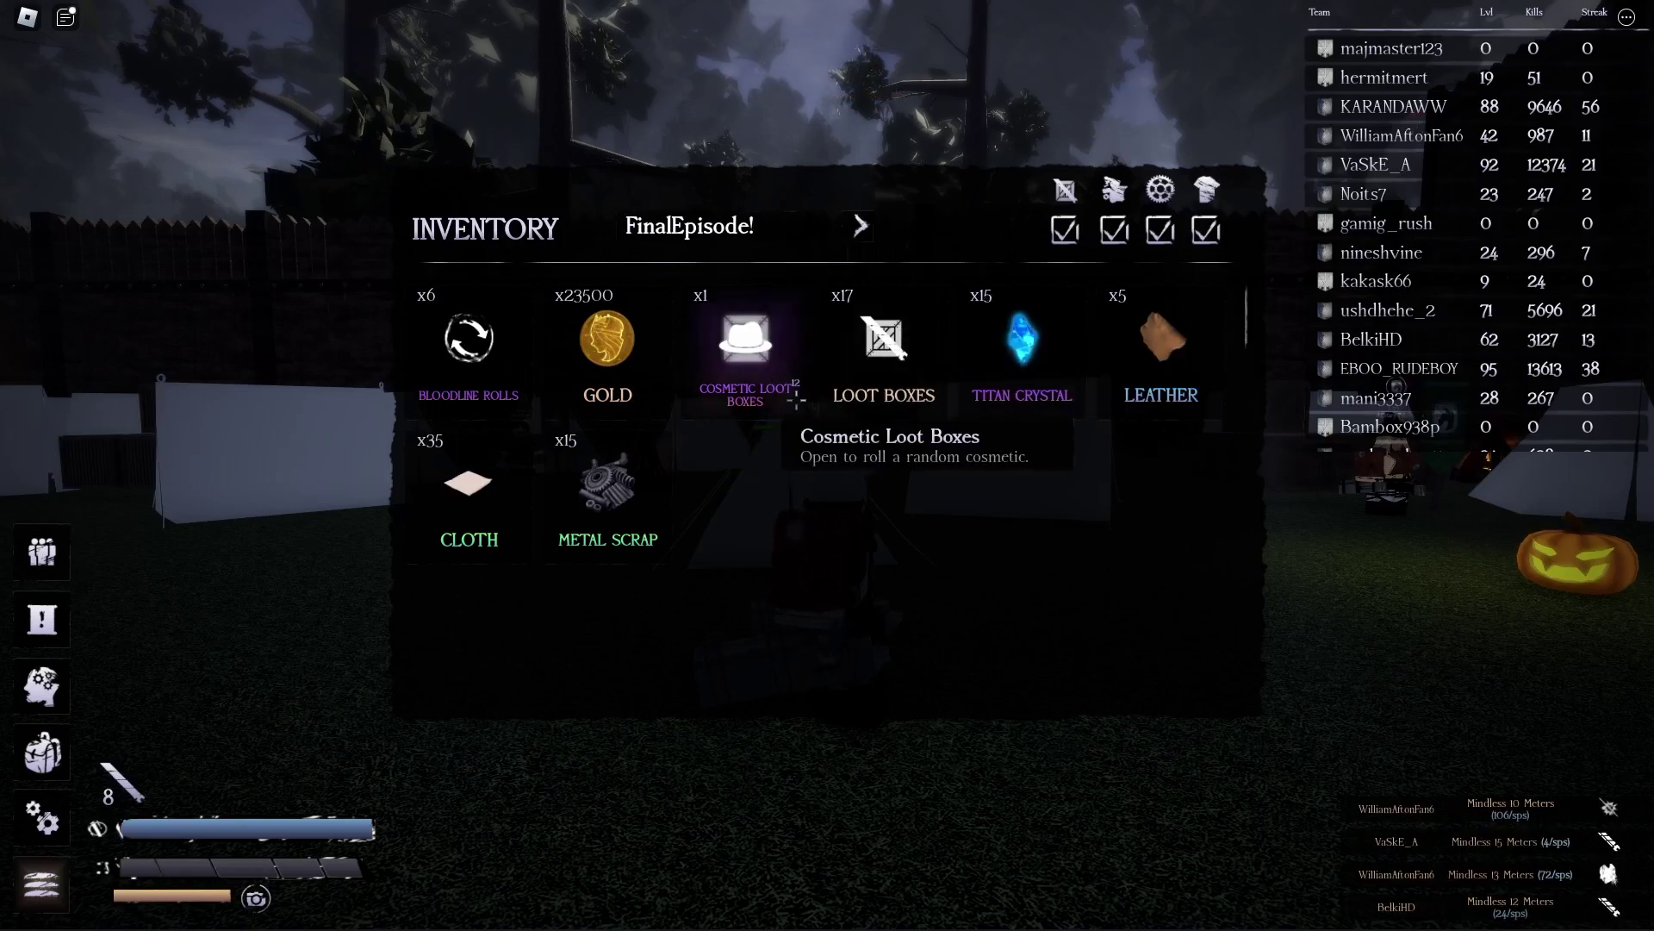
key("ctrl+a")
key("BackSpace")
type("AOTOVER!")
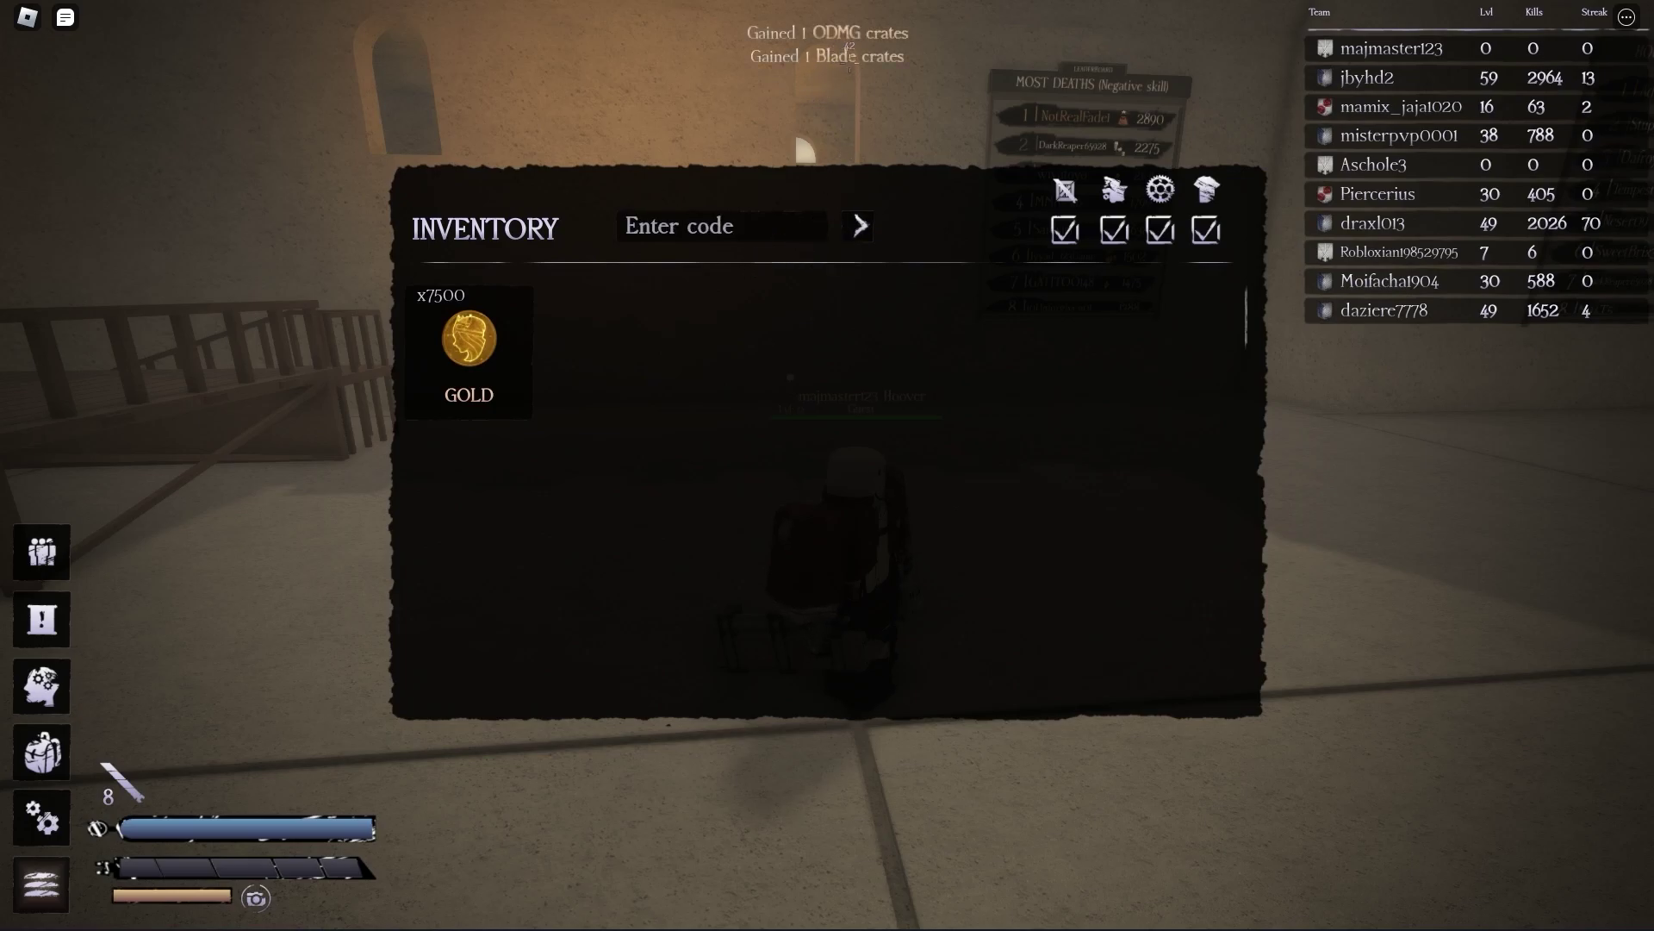
Step: Redeem 35000Likes! to raise Gold to 13500 with new loot boxes and materials, then enter 31000Likes!
left_click(727, 225)
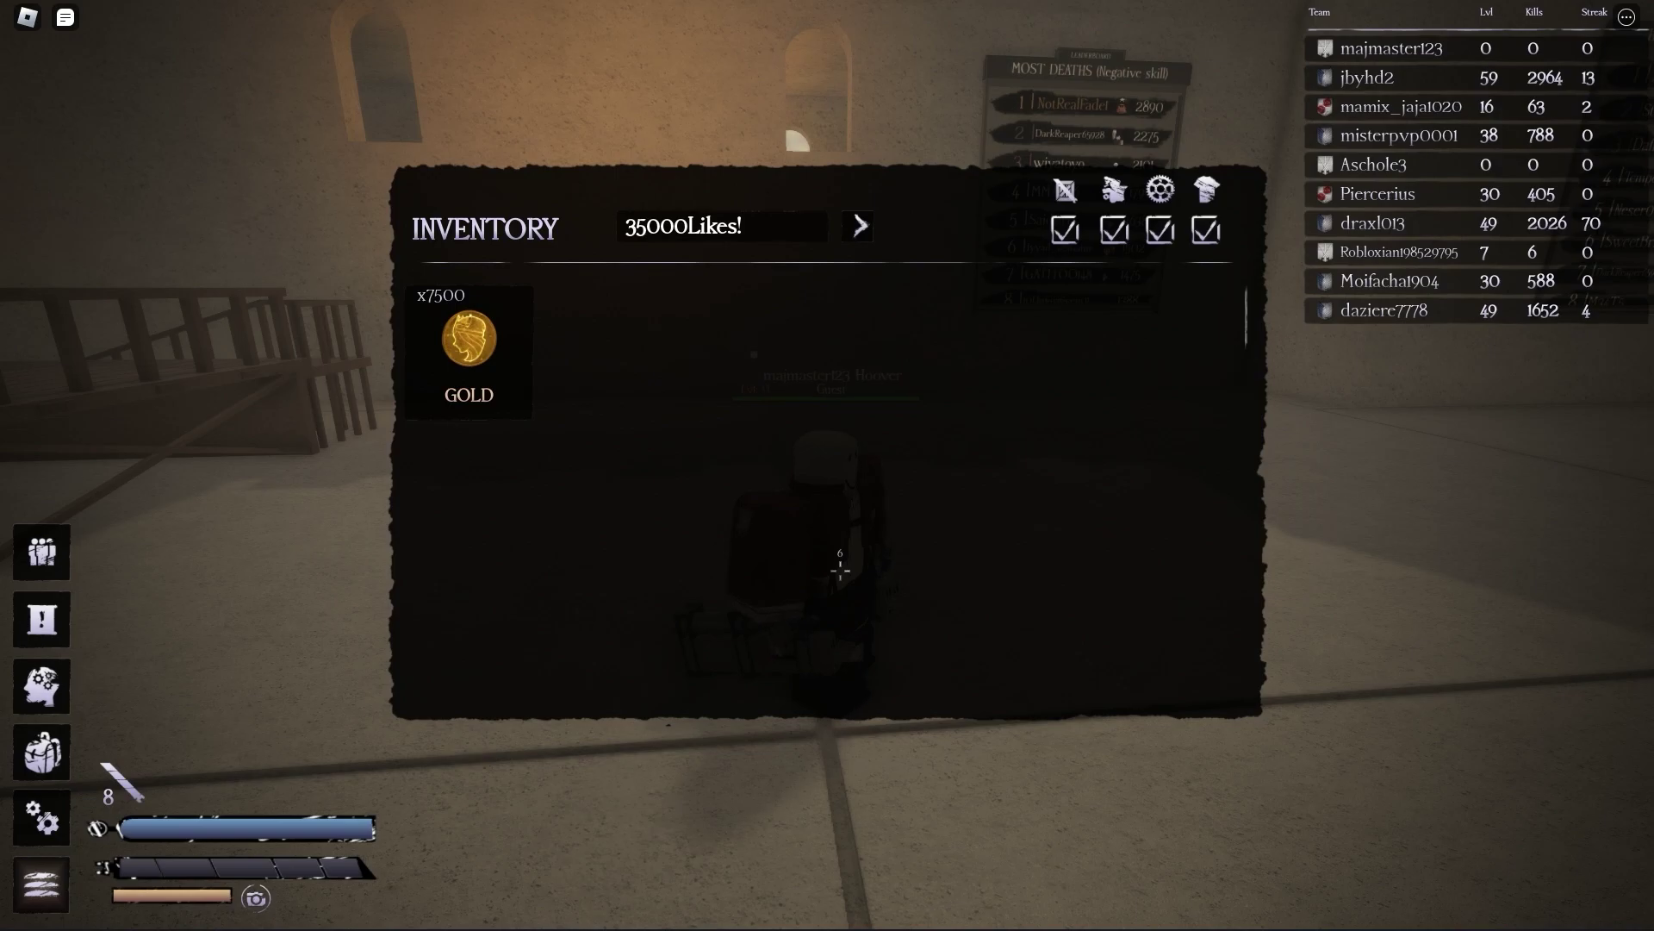
left_click(858, 226)
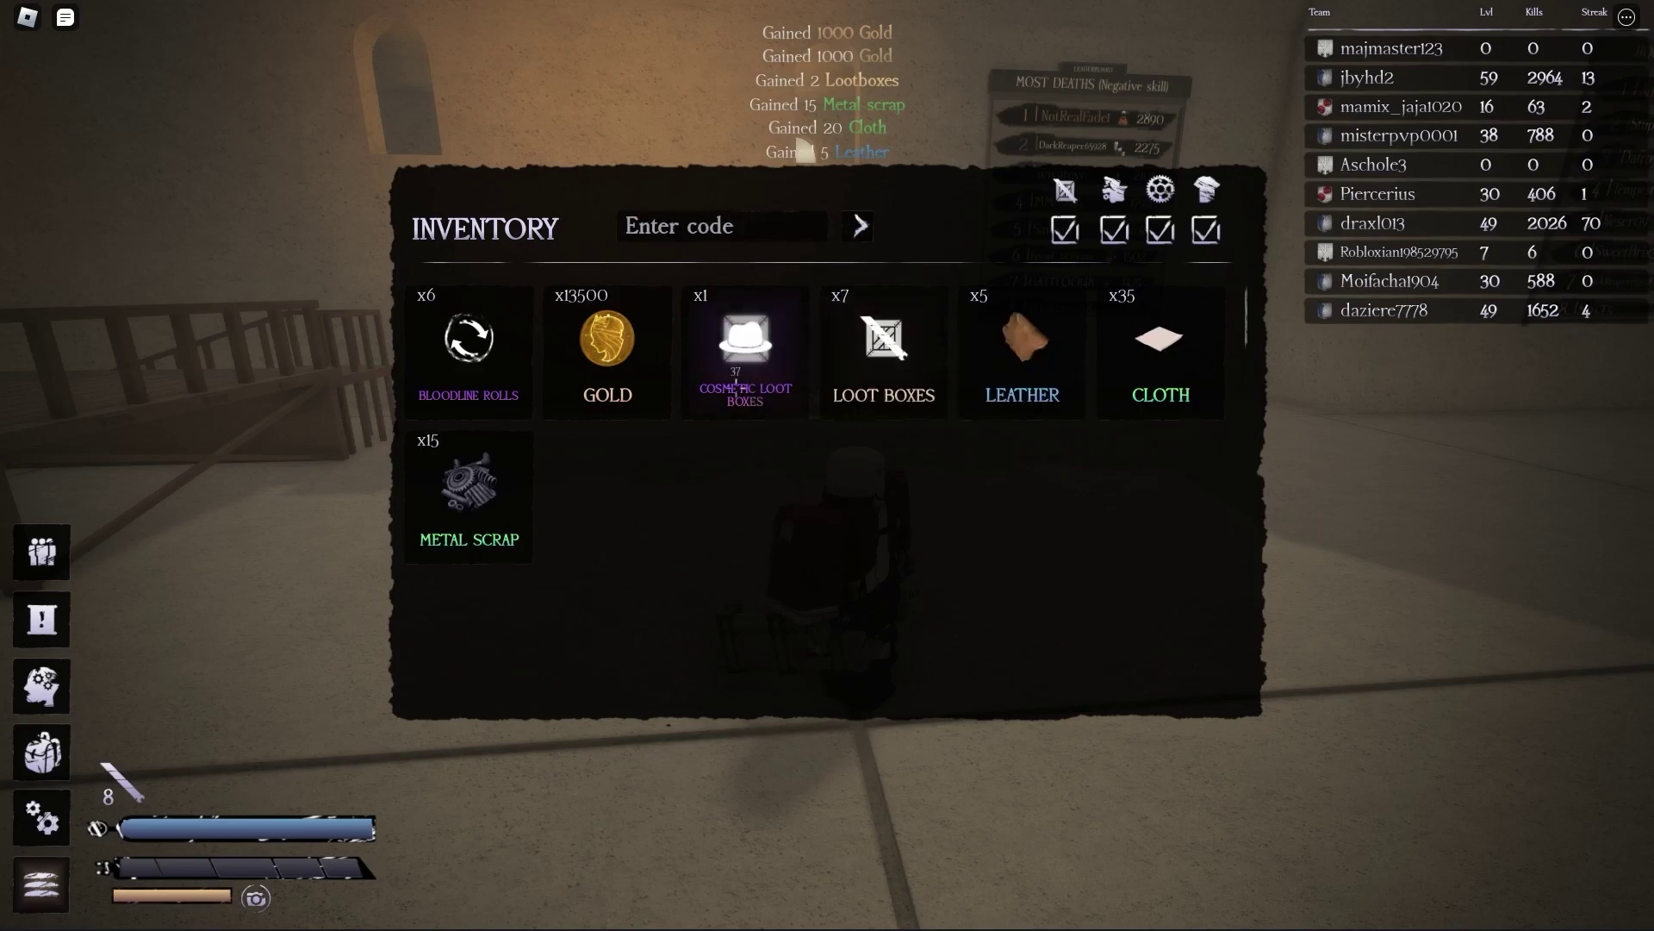
left_click(695, 222)
type("31000Likes!")
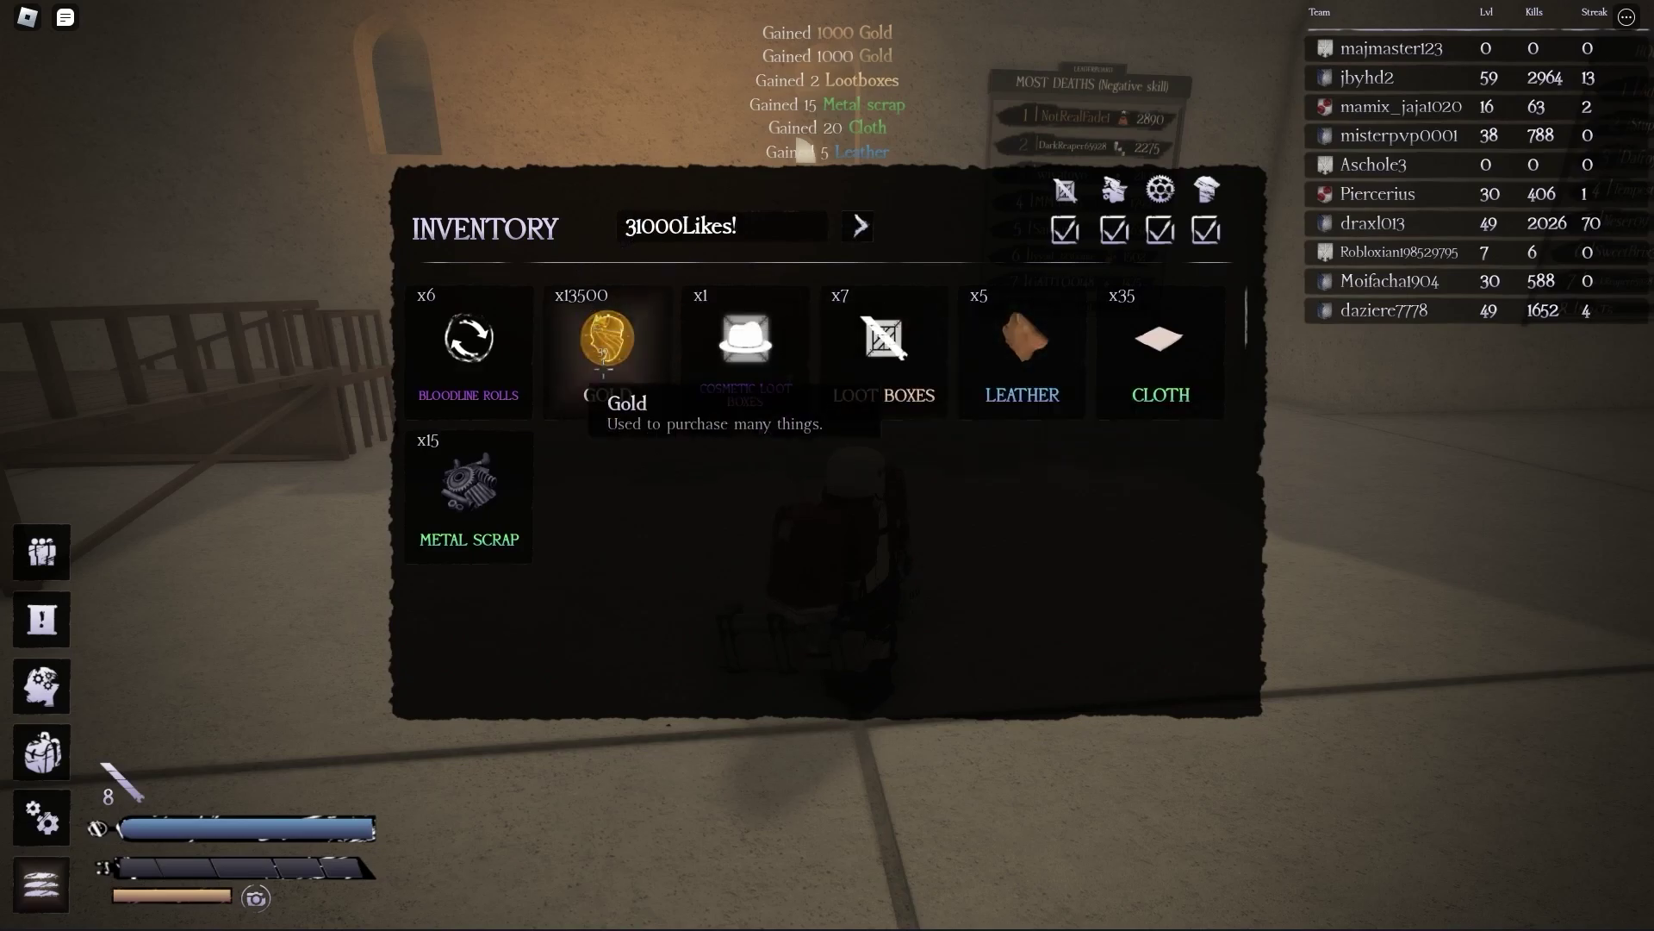